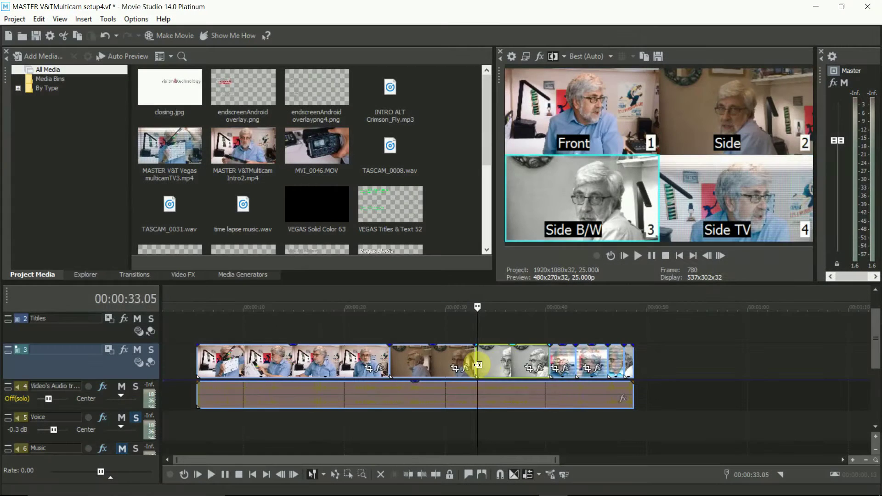
- Move the cut between the two camera takes slightly earlier and preview it, switching to the Side angle
click(480, 362)
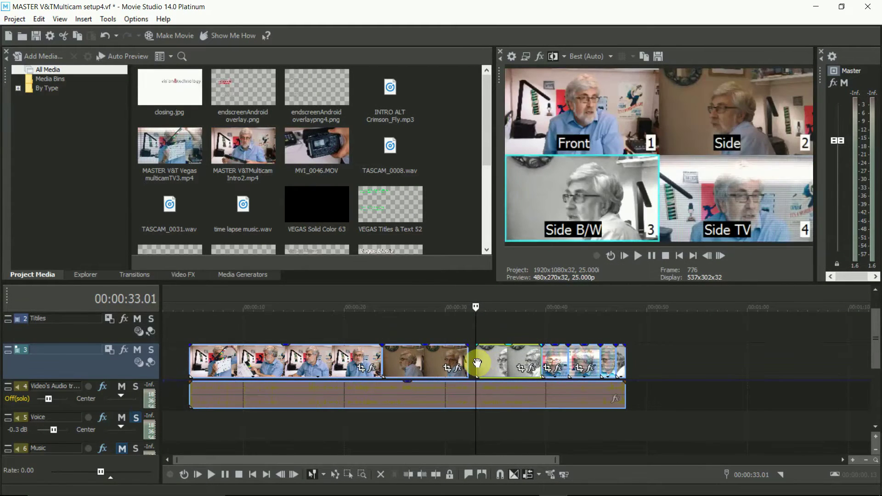
drag(469, 366, 453, 344)
click(459, 334)
key(space)
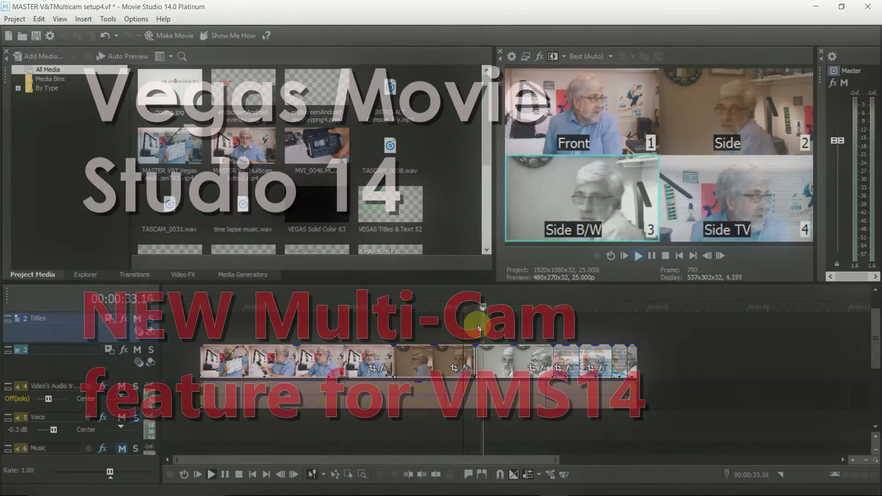
click(466, 321)
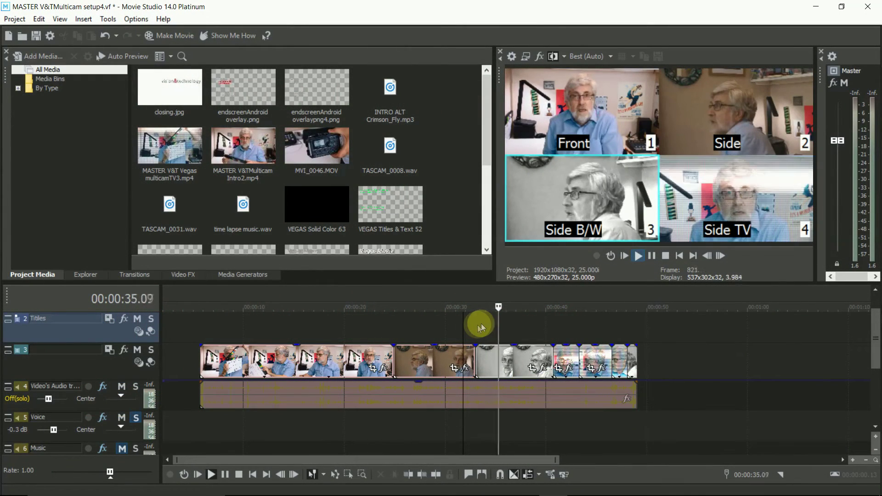
key(space)
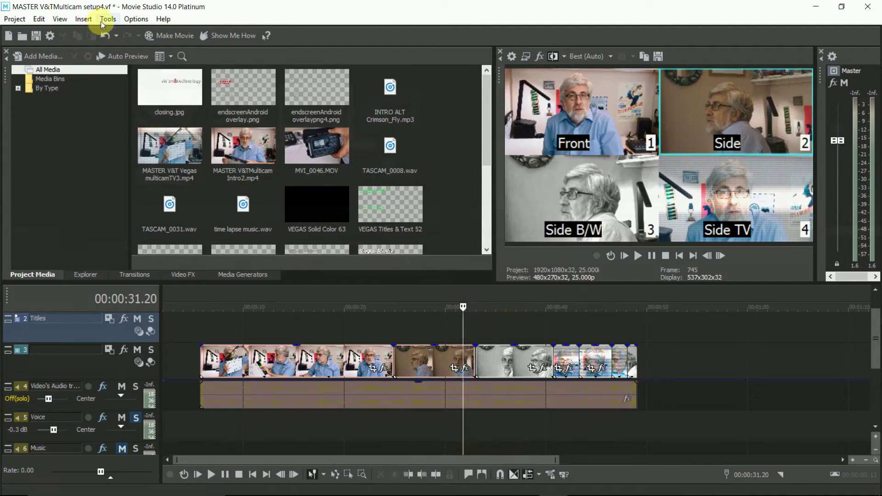
- Place Intro2 subclip 2 and subclip 3 from Project Media onto the timeline tracks
click(104, 20)
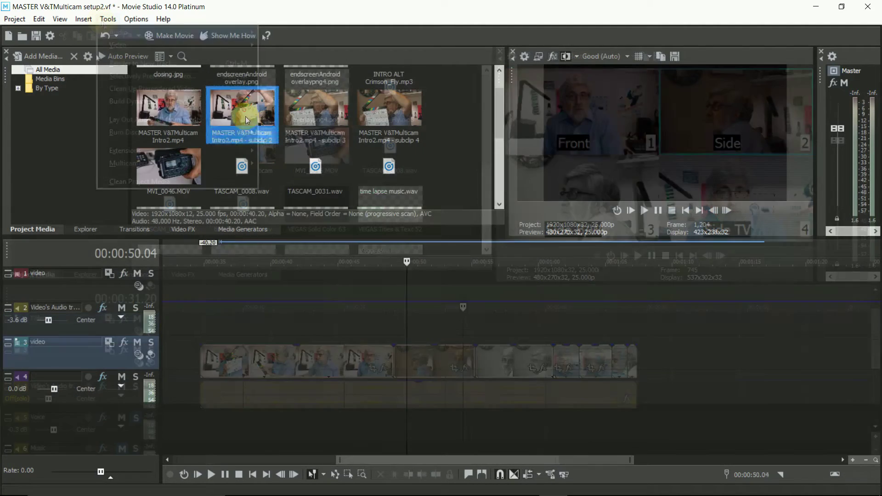
drag(247, 120, 262, 284)
drag(313, 109, 232, 356)
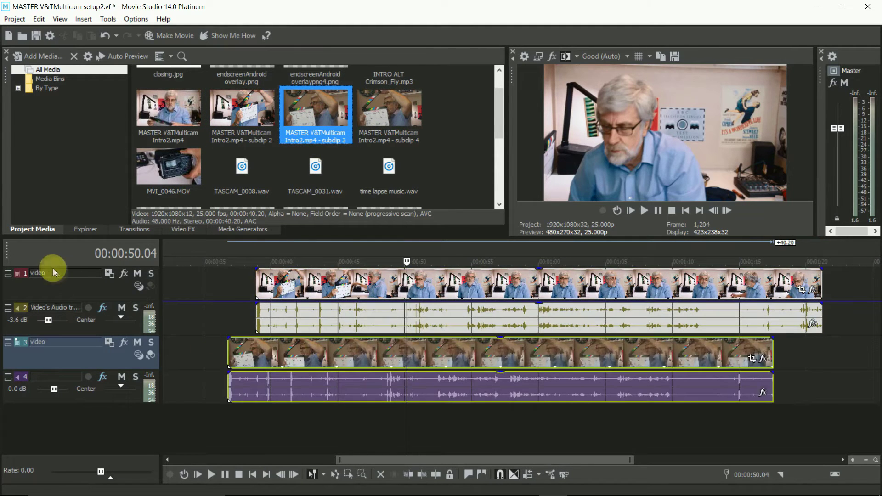
- Rename video track 1 to 'Front' and track 3 to 'Side'
click(47, 271)
click(48, 272)
text(Fron)
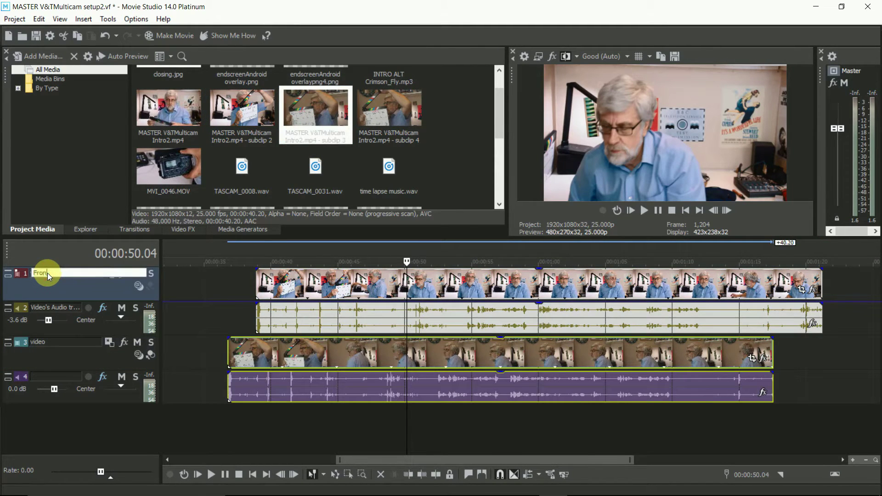
text(t)
click(48, 342)
click(49, 341)
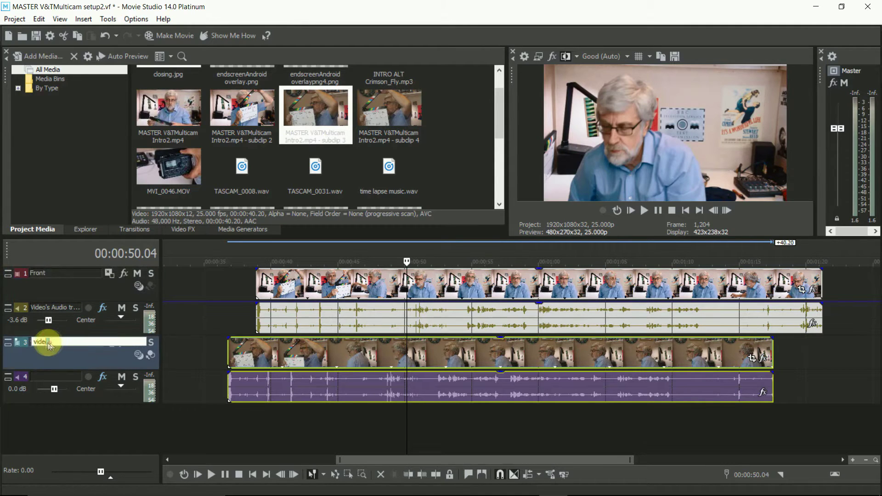
text(Side)
key(Return)
click(182, 330)
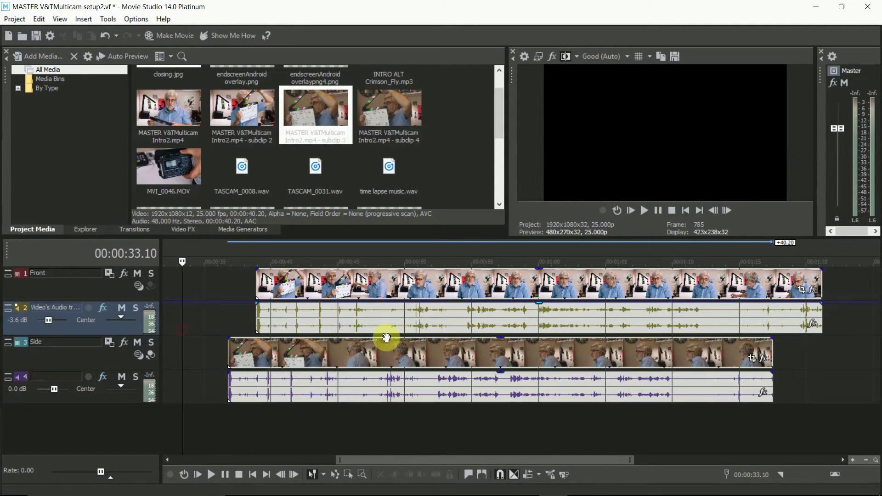
click(386, 337)
click(183, 332)
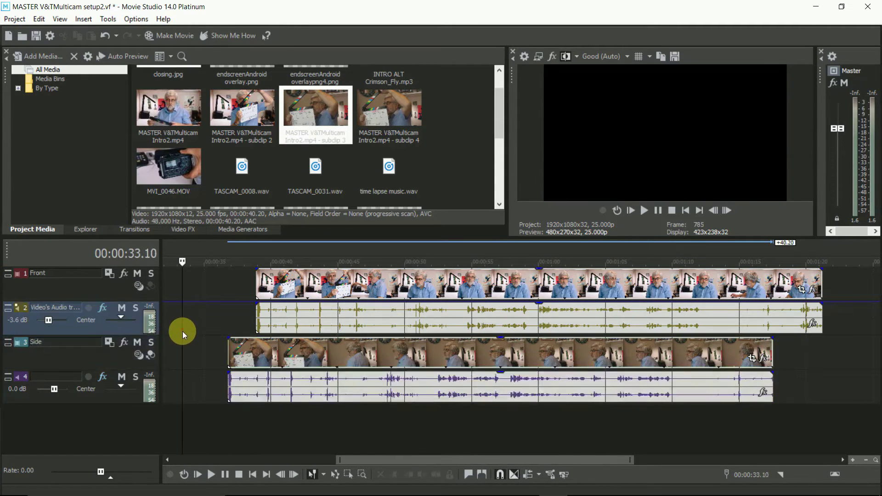
- Mark the clapper slap frame in the Front clip and drag the Side clips right to match it
click(316, 283)
key(Right)
key(Right)
key(Right)
key(Right)
key(Right)
key(Right)
key(Right)
key(Right)
key(Right)
key(Right)
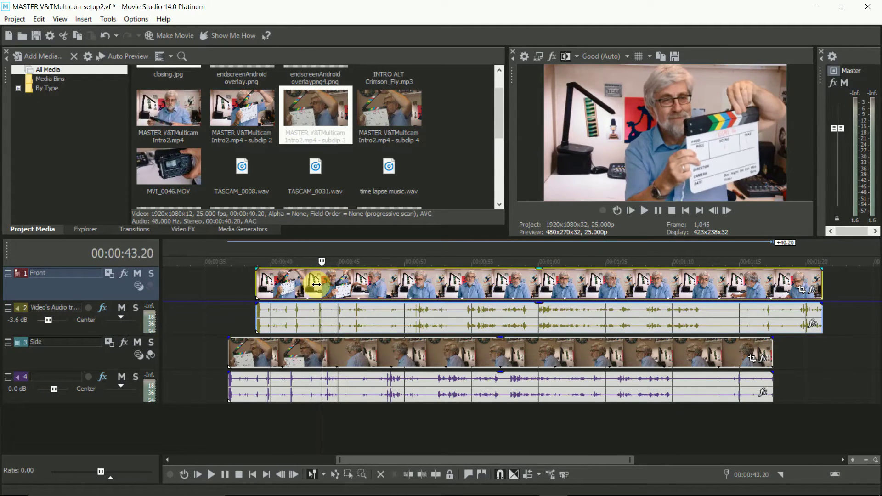
click(465, 480)
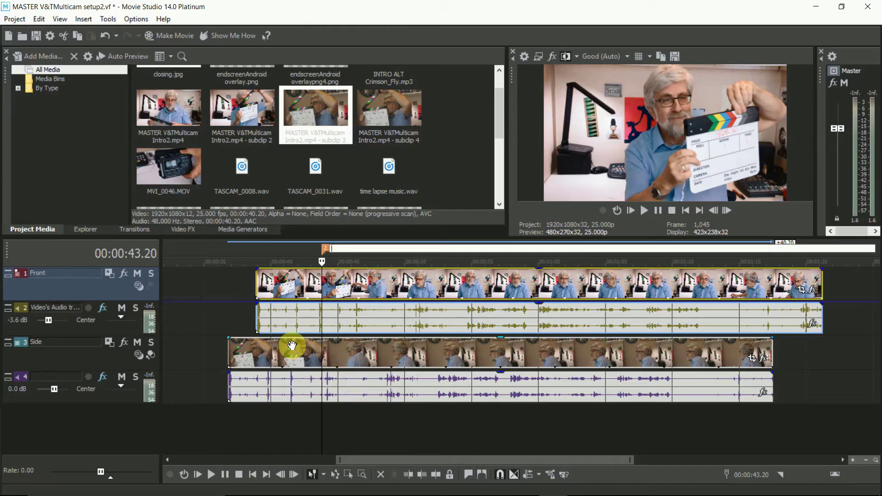
click(149, 341)
drag(248, 354, 321, 356)
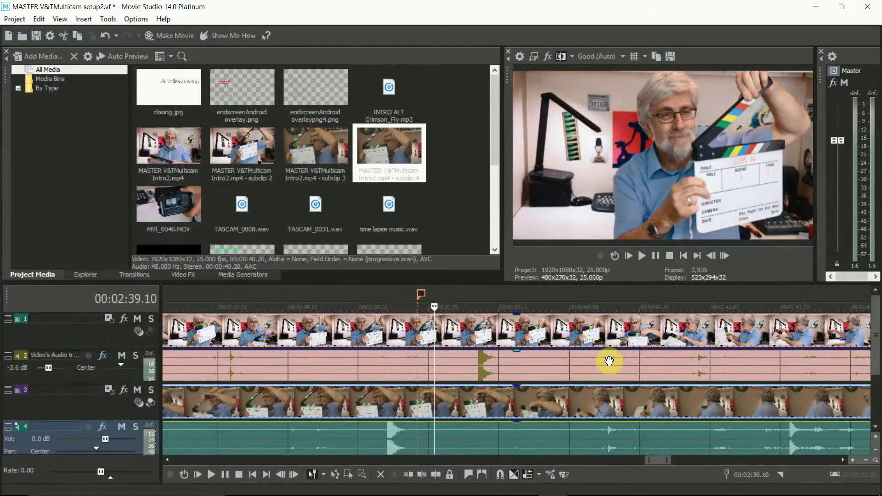
- Nudge the Front clips earlier and the Side clips later until the clap spikes align, then mute Side audio
click(634, 363)
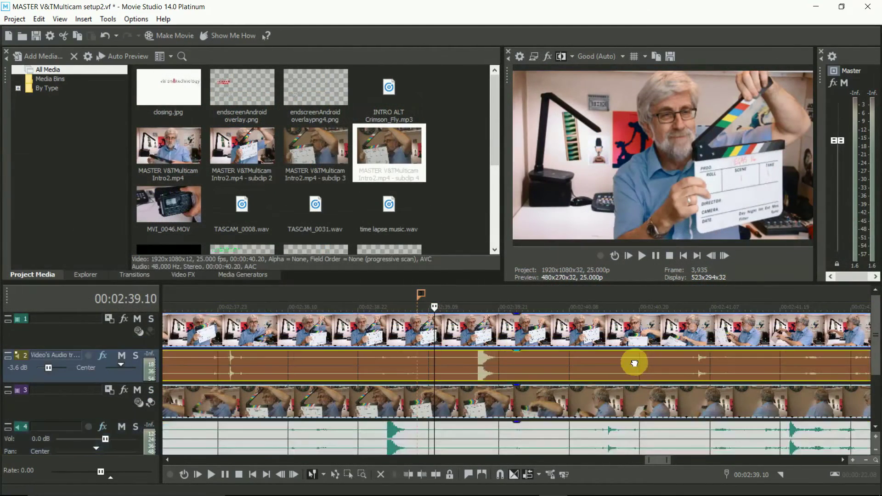
drag(634, 363, 594, 380)
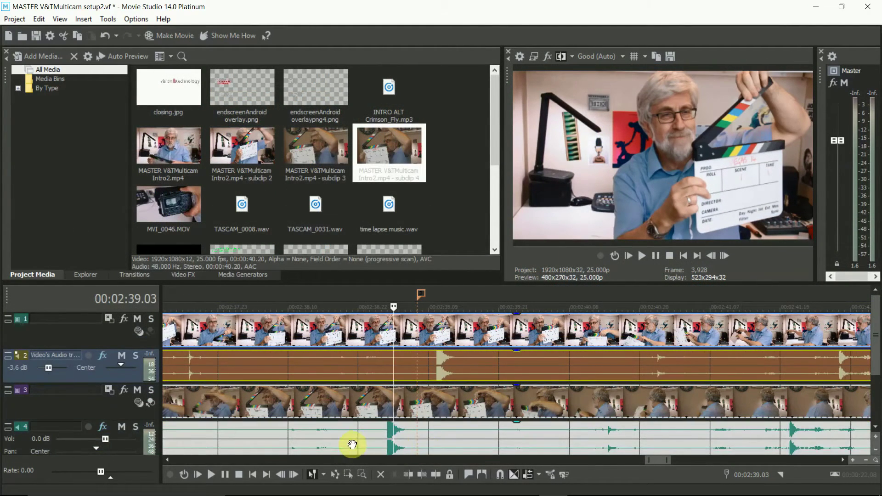
drag(352, 444, 389, 444)
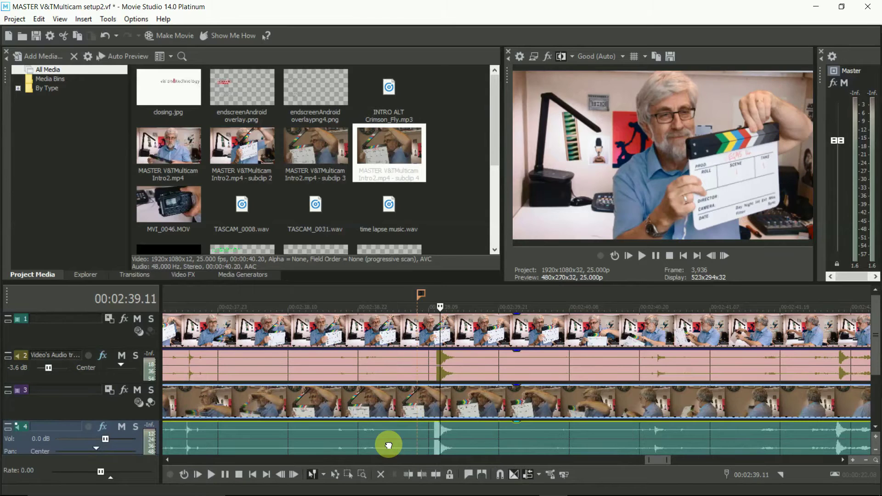
click(633, 352)
- Turn on multicamera editing under Tools > Multicamera
click(582, 424)
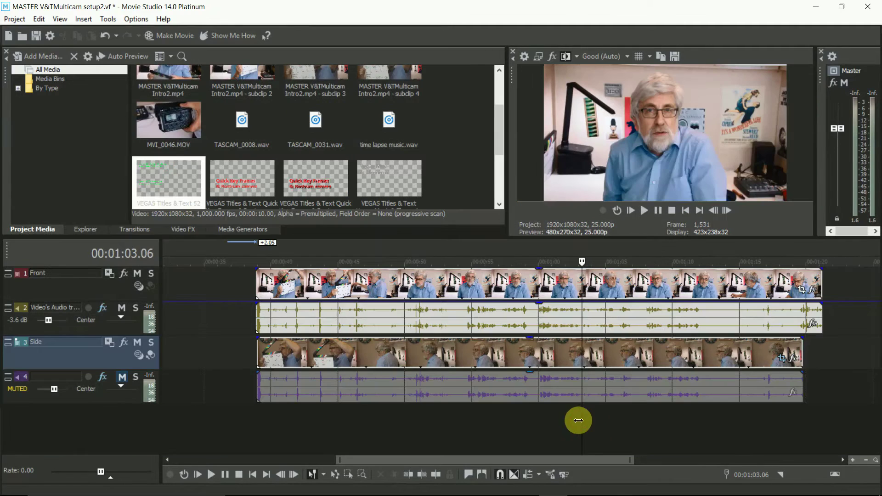
click(127, 41)
click(107, 22)
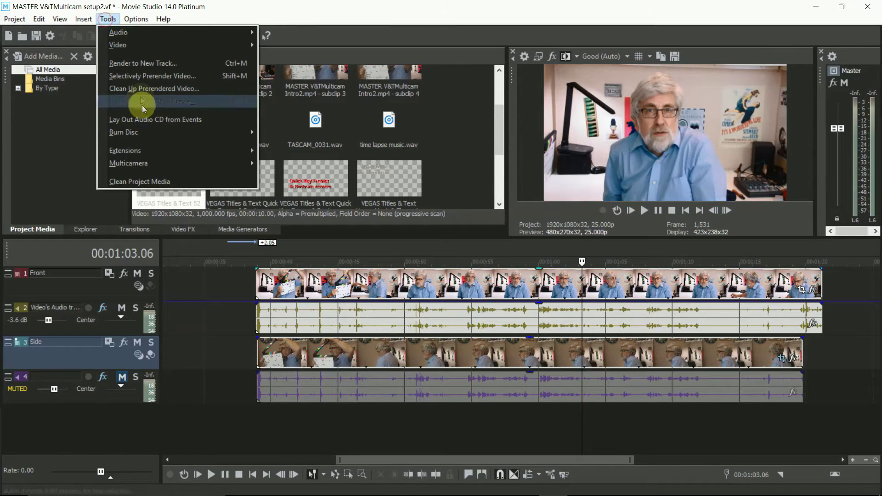
mouse_move(150, 161)
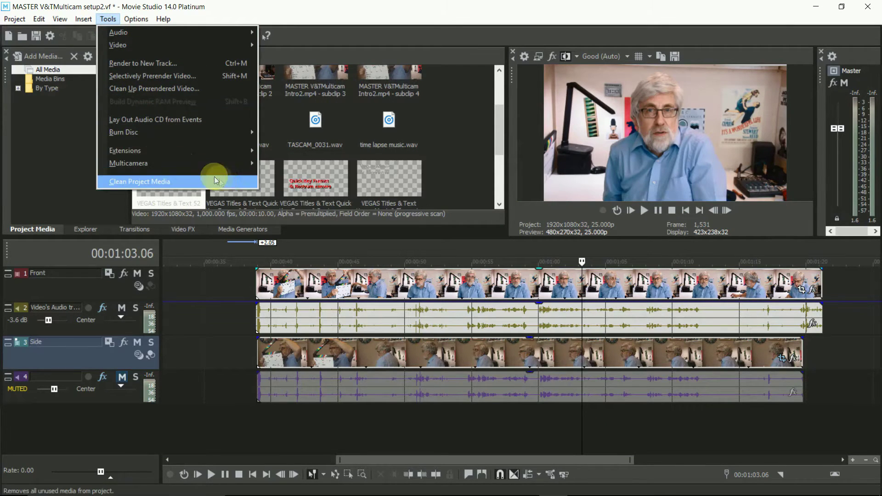
mouse_move(236, 170)
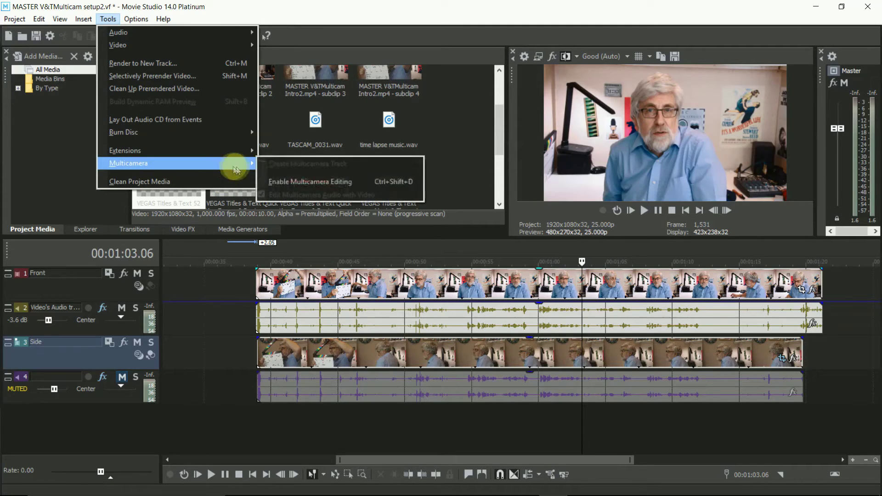
click(269, 181)
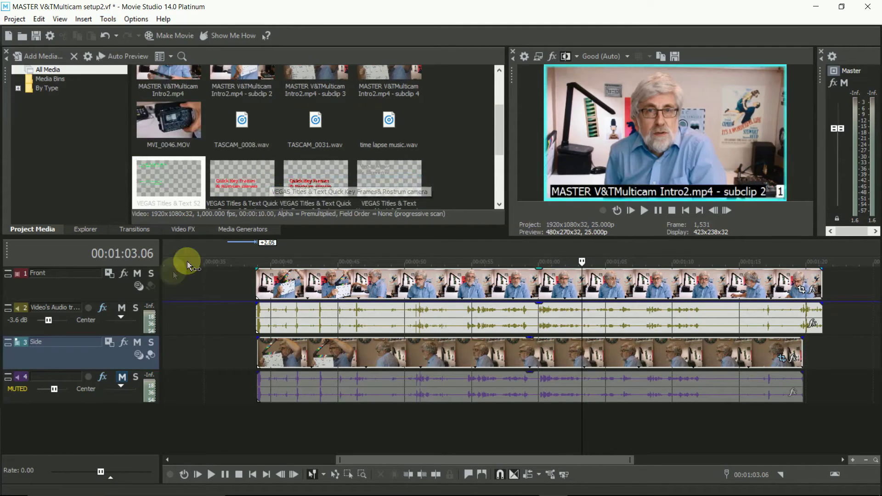
- Combine the selected Front and Side tracks into one multicamera track, confirming the warning
click(92, 290)
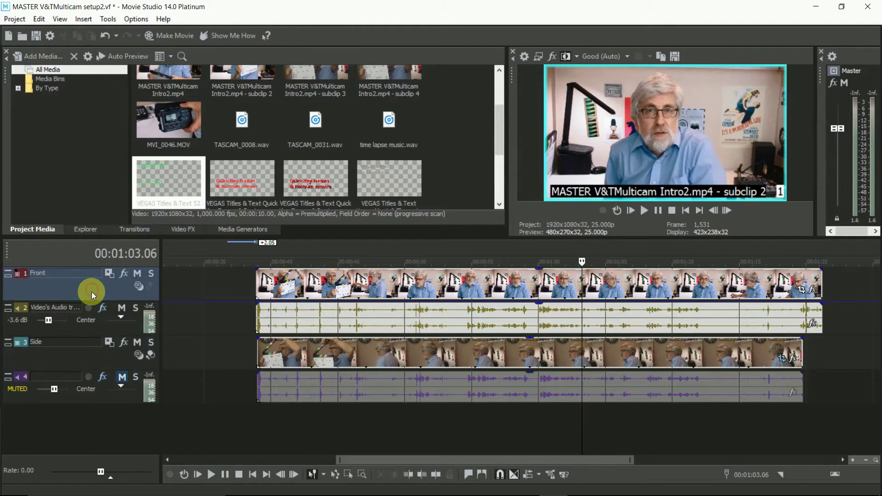
ctrl+click(85, 359)
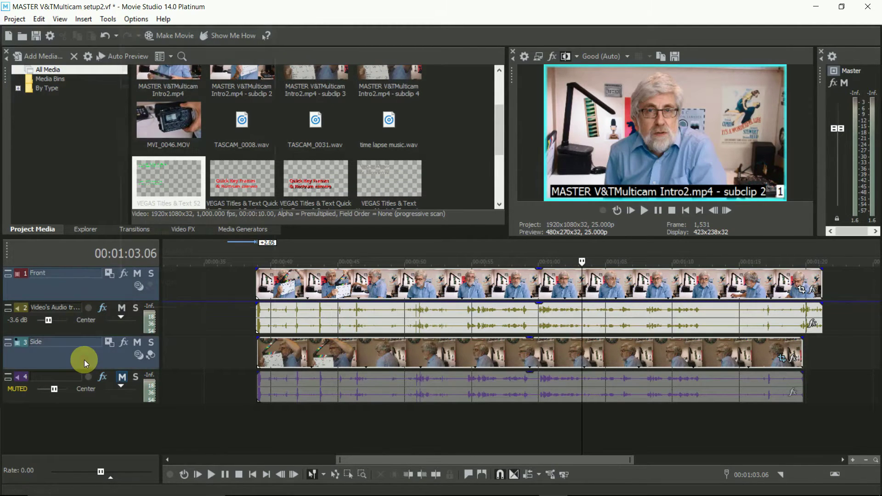
key(alt+t)
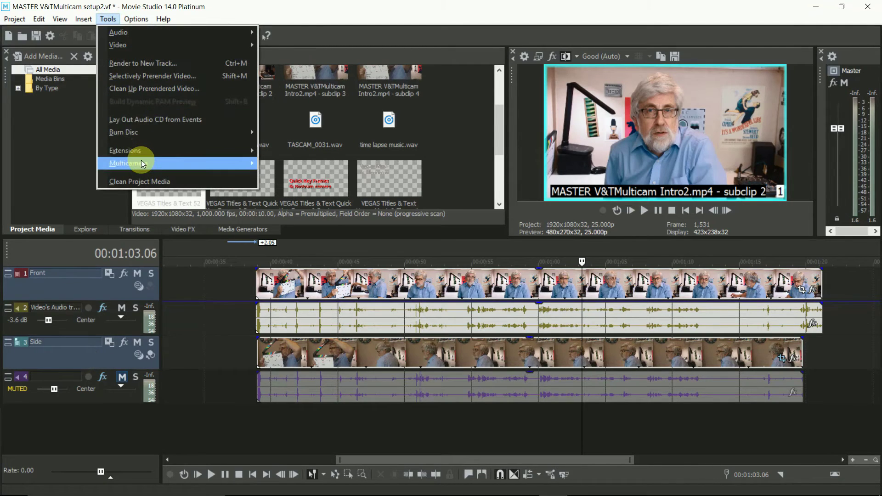
click(142, 162)
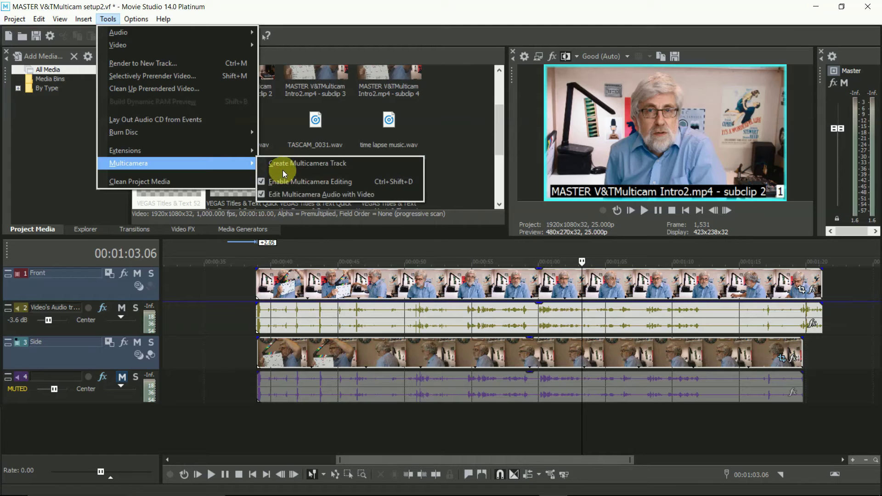
click(282, 165)
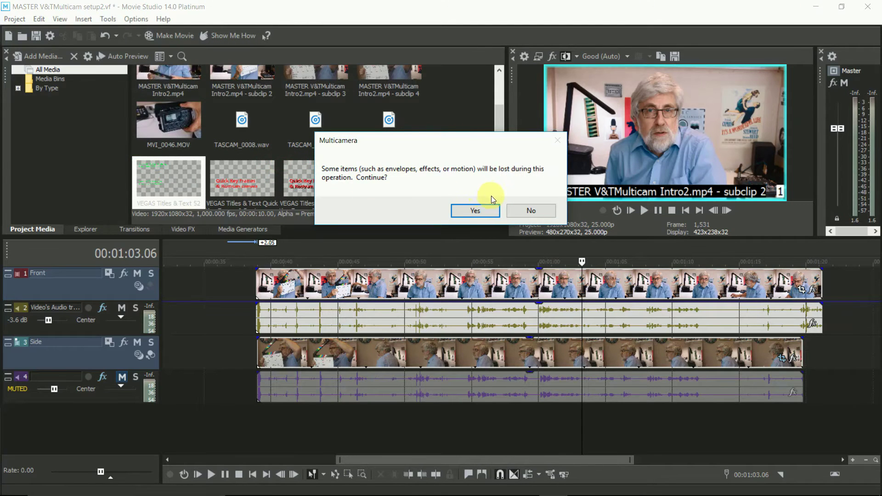
click(480, 208)
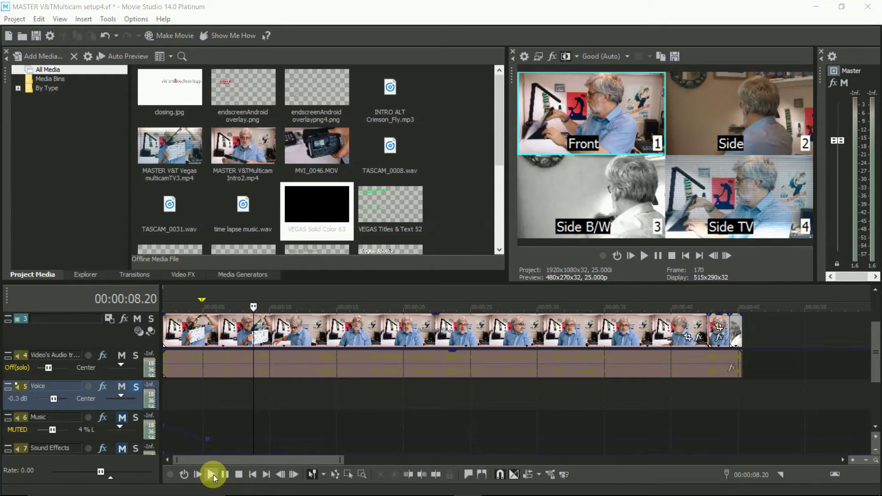
- During playback, cut the multicamera track from Front to Side, then to Side B/W
click(644, 255)
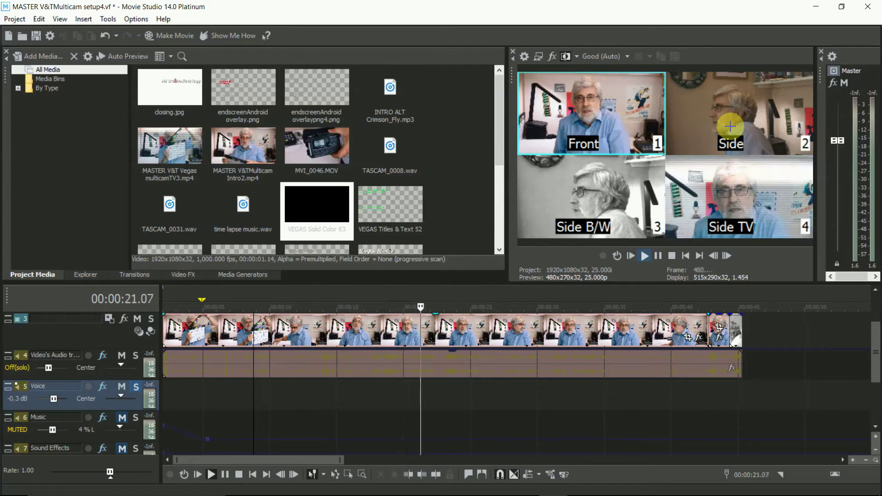
click(730, 126)
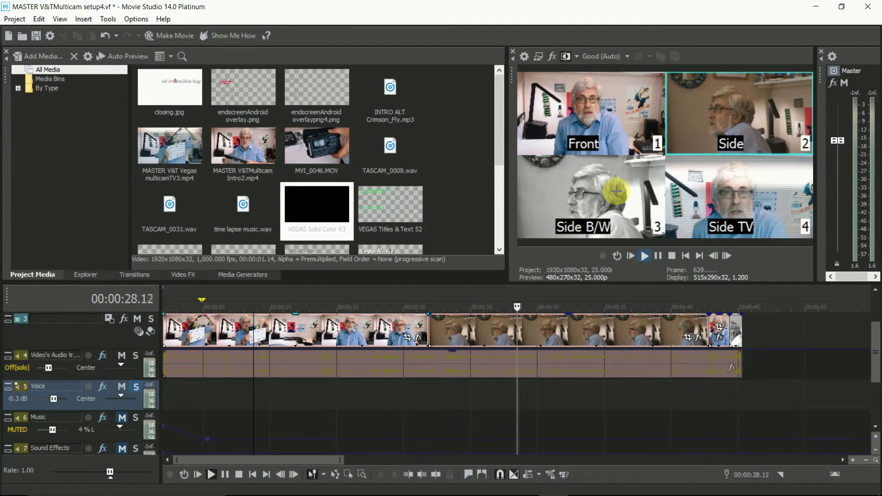
click(616, 191)
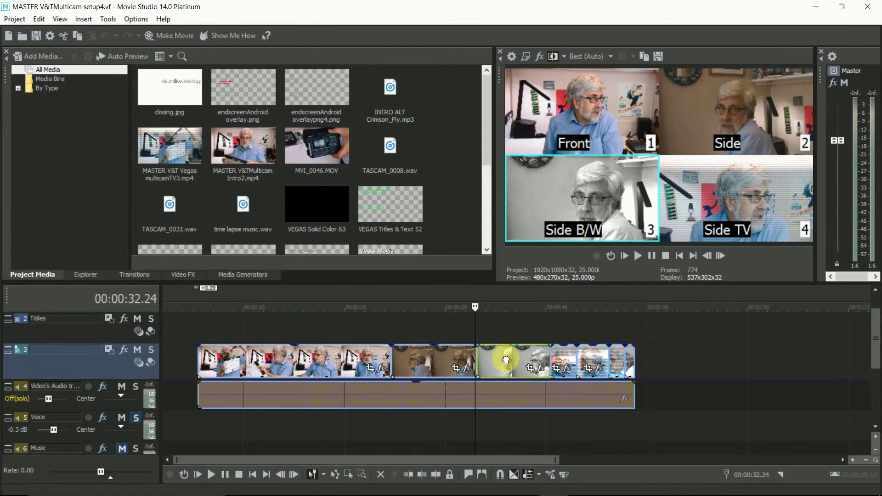
- Drag a camera switch point about a second earlier and play back the adjusted cut
drag(502, 360, 460, 361)
click(454, 338)
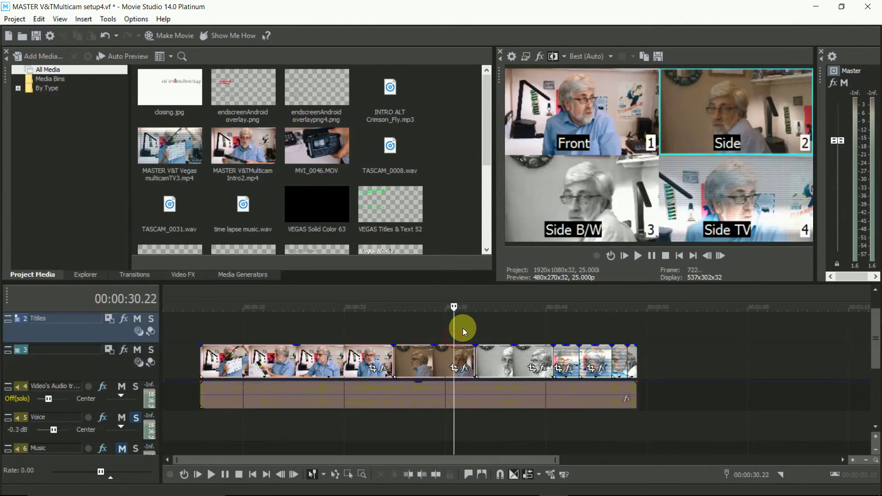
click(463, 328)
key(space)
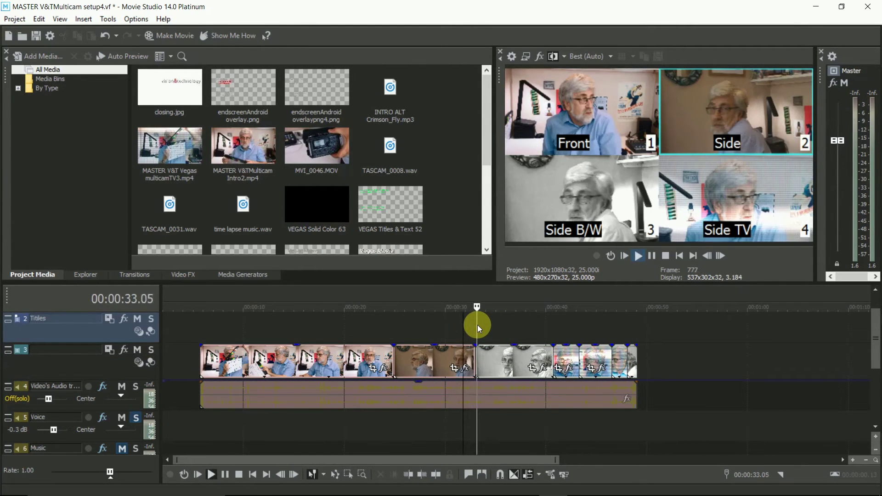
key(space)
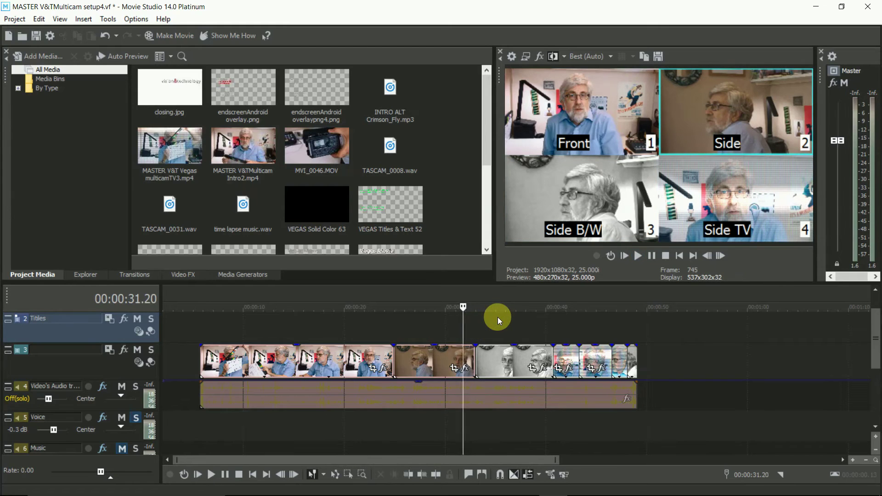
- Turn off multicamera editing under Tools > Multicamera
click(101, 21)
mouse_move(147, 158)
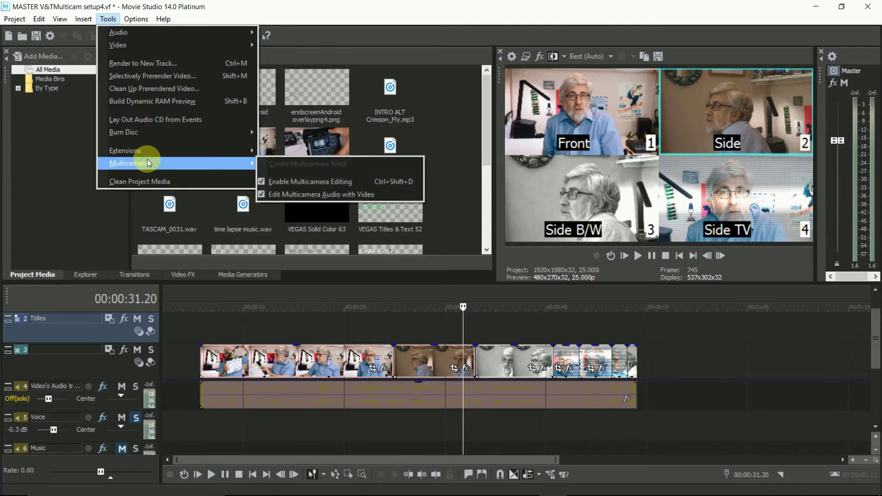
click(262, 179)
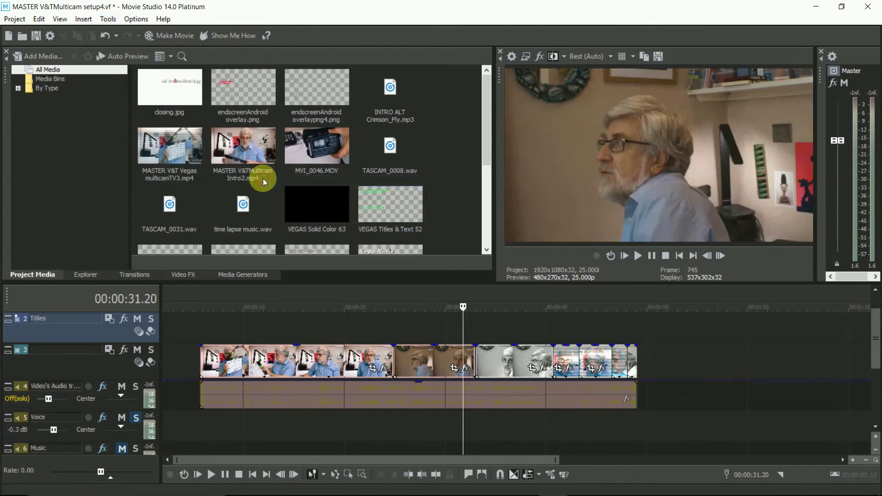
- Play back the cut sequence and slightly shift the cut after the Side B/W clip
click(390, 321)
key(space)
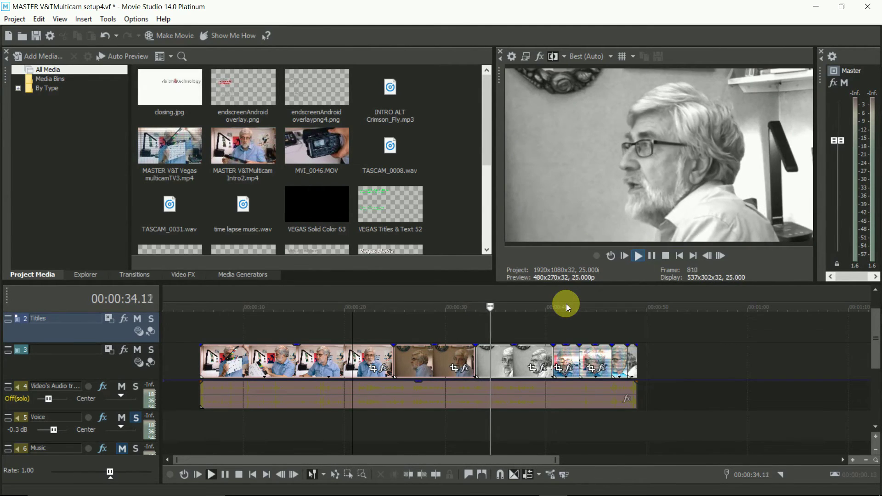
key(space)
click(544, 352)
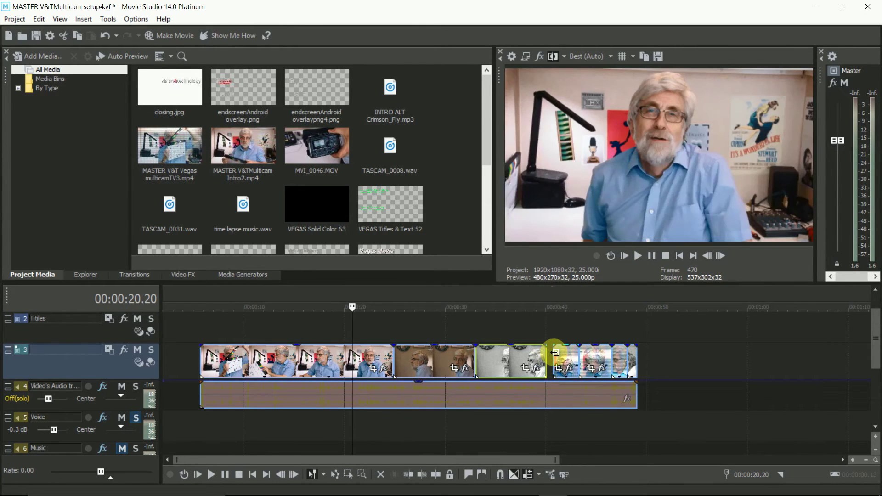
mouse_move(555, 353)
mouse_down()
mouse_move(543, 356)
mouse_move(565, 349)
mouse_up()
- Set the event's active take to Side B/W in the Take Chooser
right_click(572, 354)
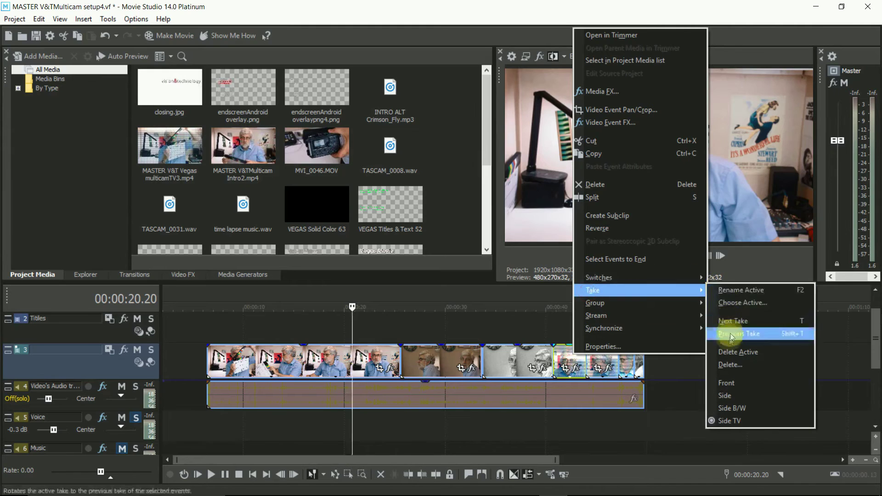
click(746, 305)
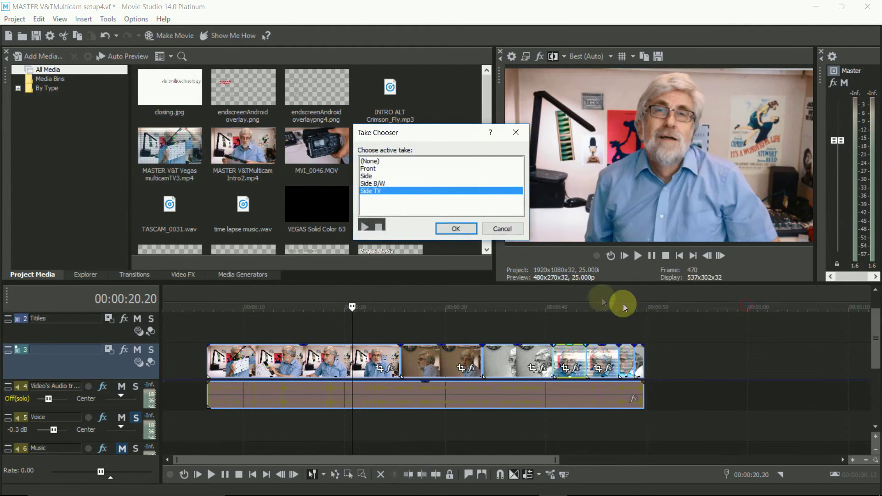
click(394, 182)
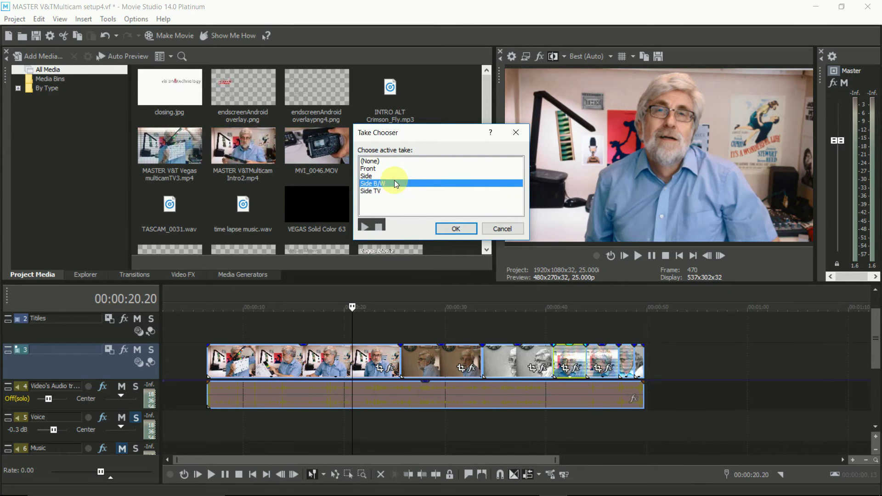
click(451, 228)
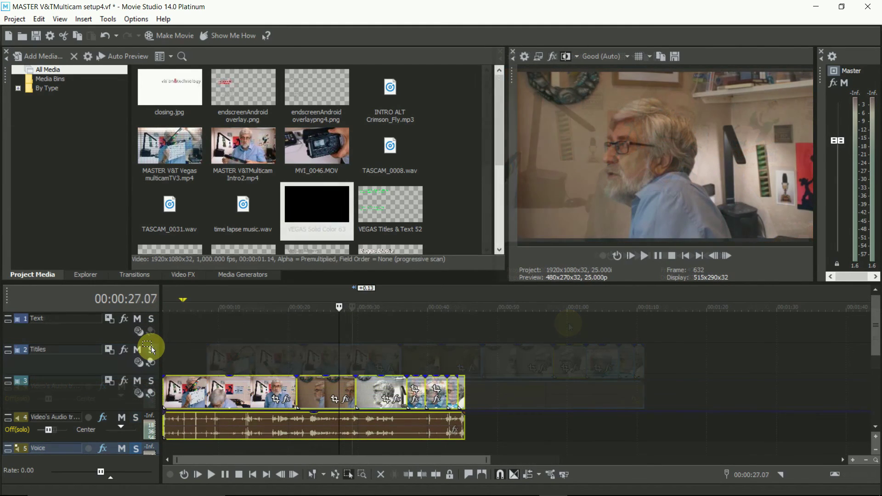
- Group the selected video and audio events and drag the group later on the timeline
right_click(316, 390)
mouse_move(399, 336)
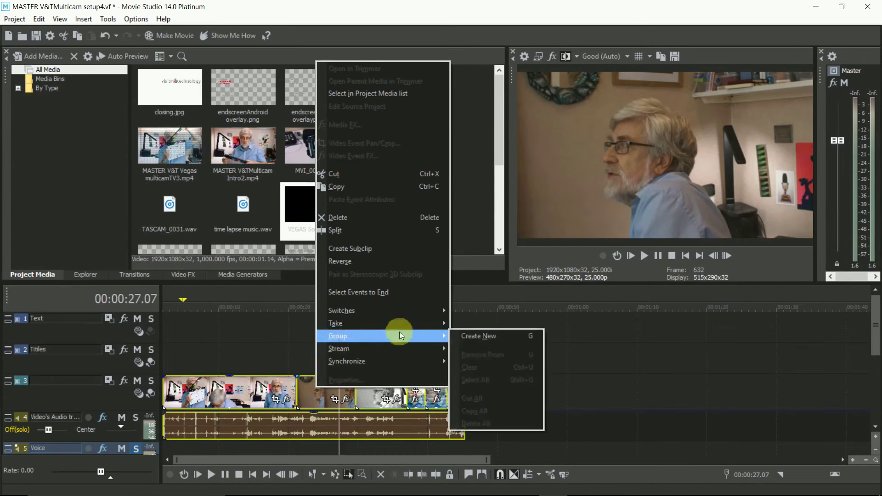
click(469, 335)
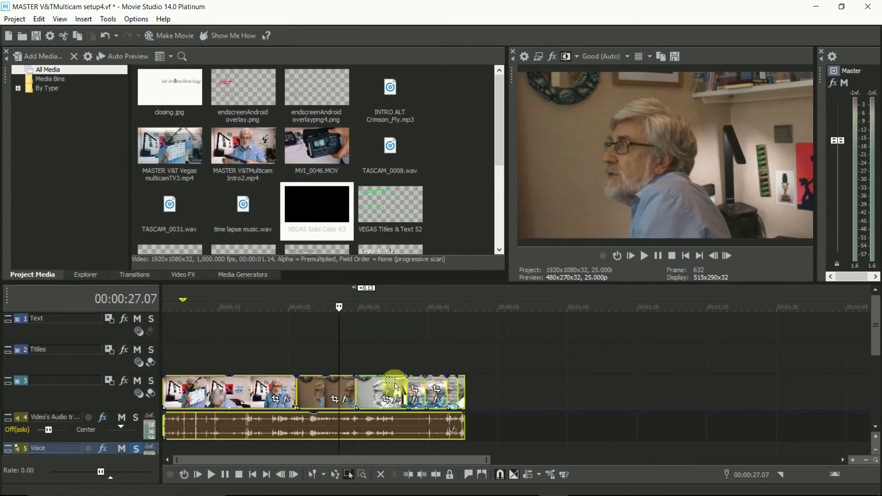
click(313, 474)
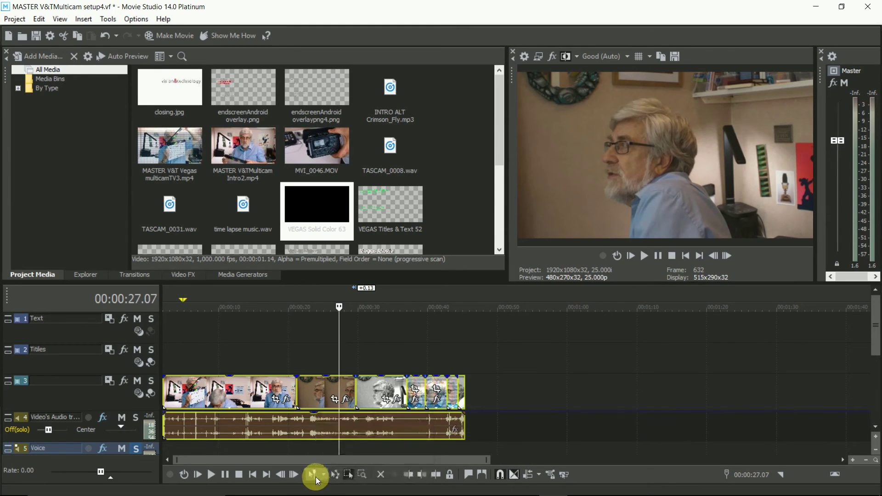
drag(321, 399, 380, 394)
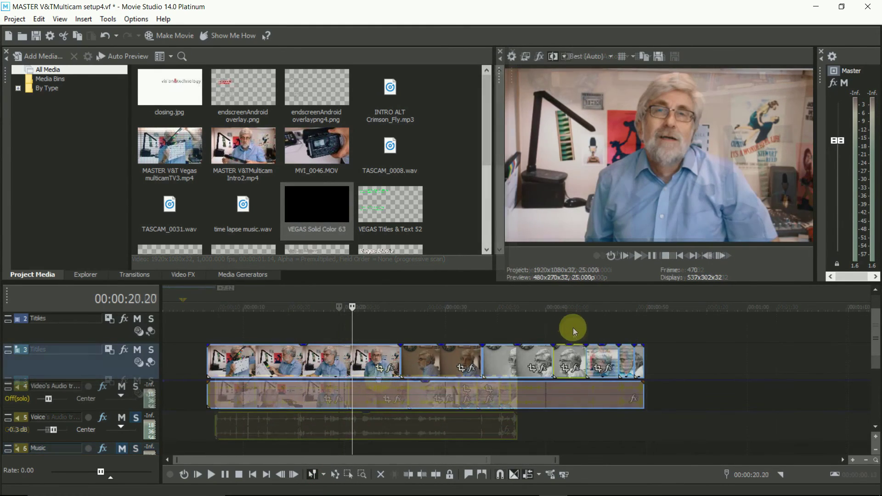
drag(555, 460, 399, 482)
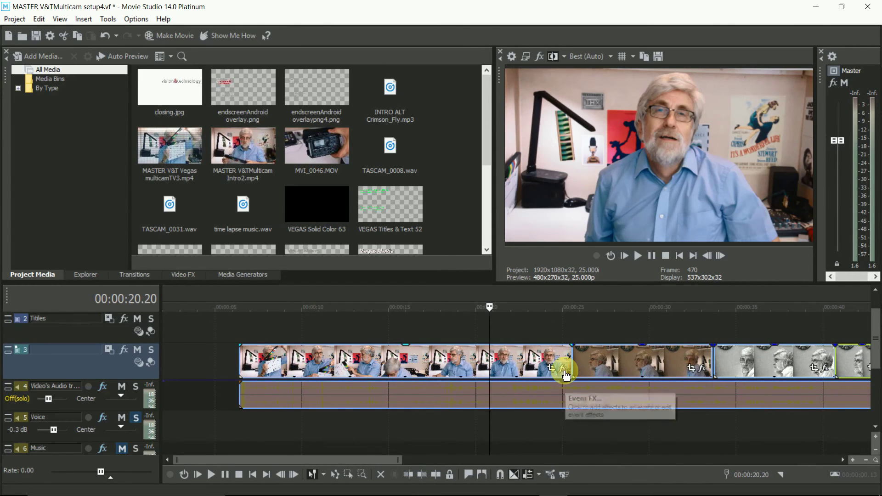
click(565, 371)
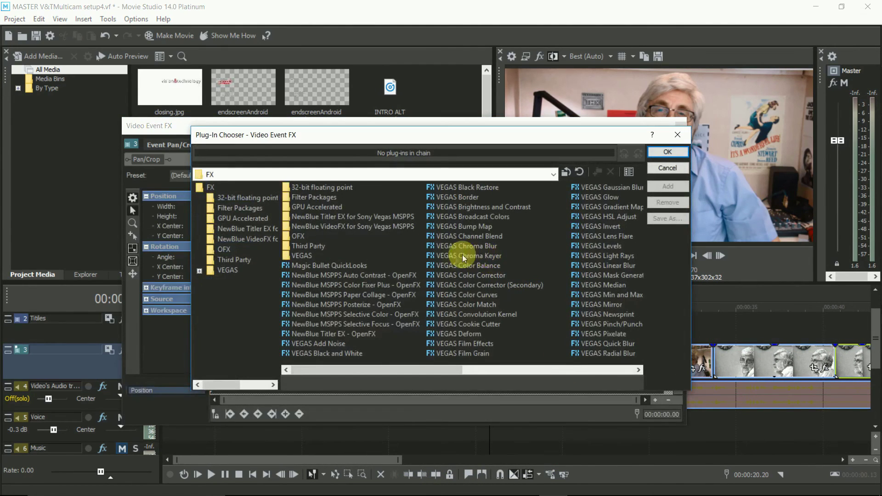
click(396, 286)
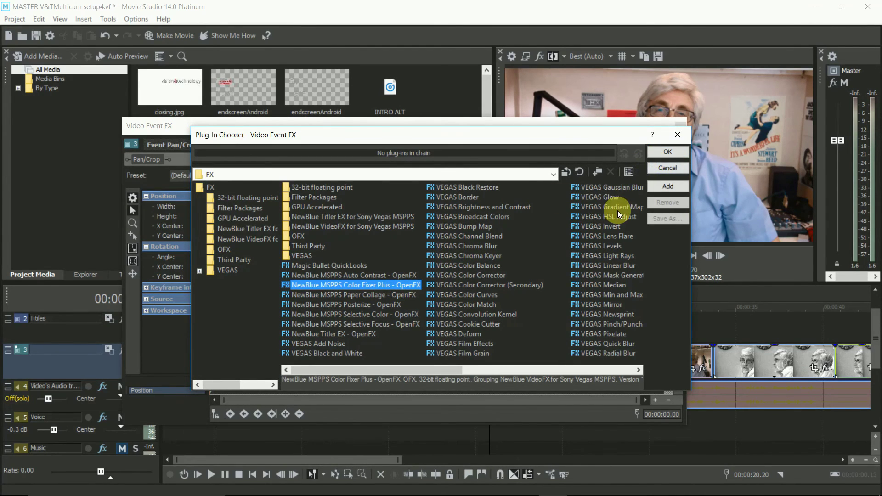
click(677, 135)
click(681, 127)
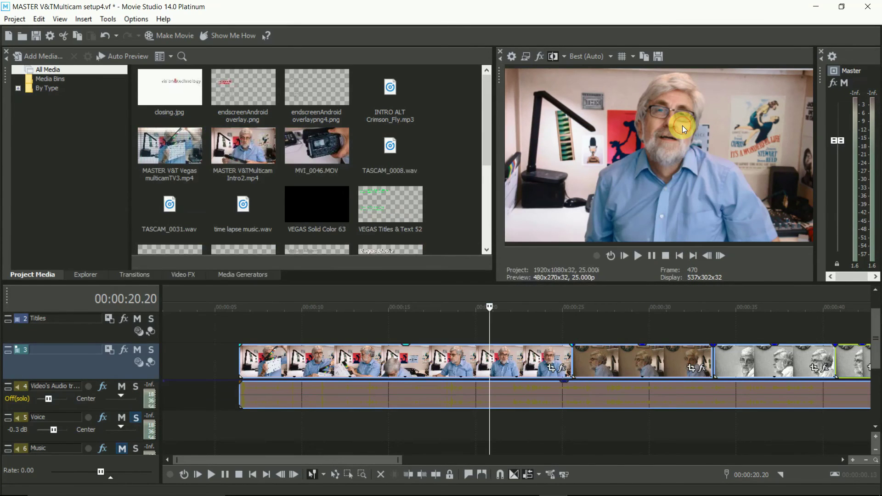